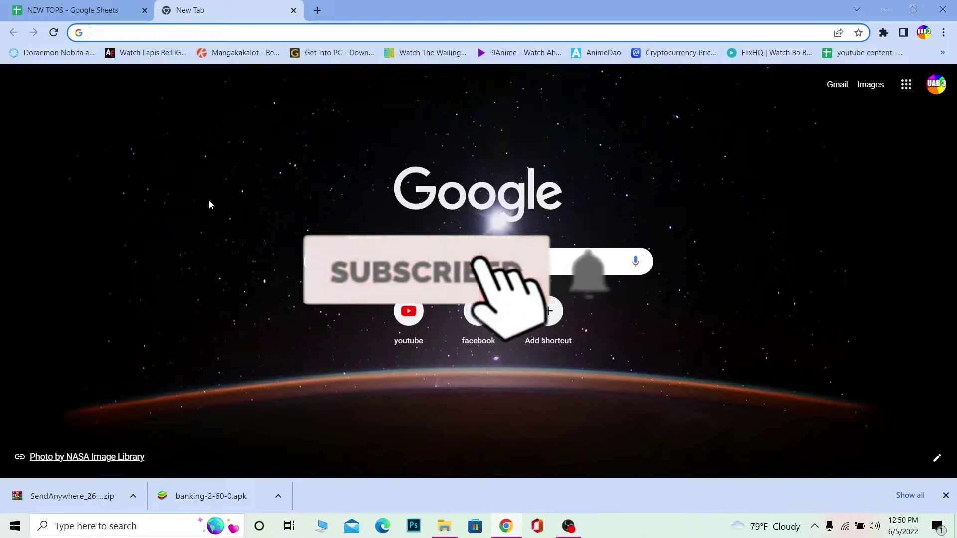
pyautogui.write('steam')
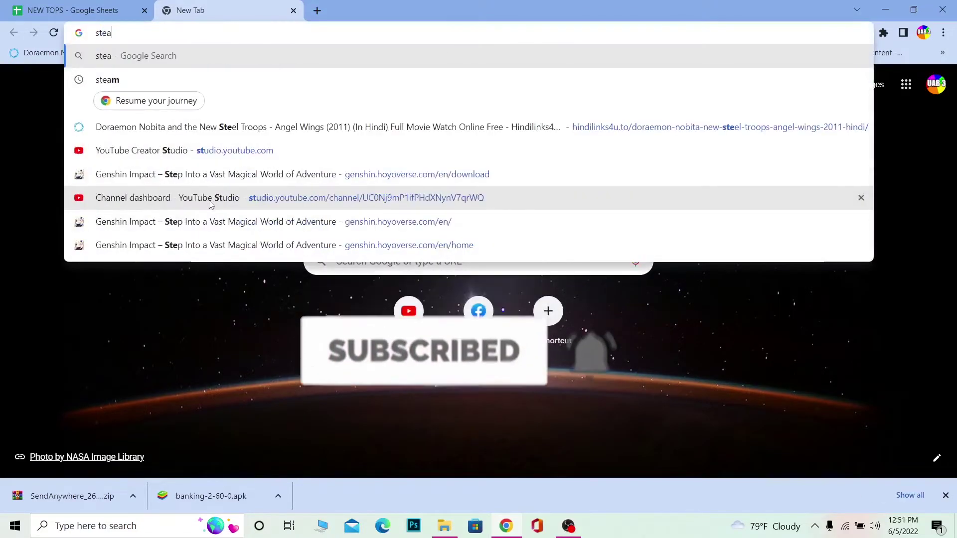
# Search Google for steam, open store.steampowered.com, and go from sign-in to Join Steam.
pyautogui.press('Return')
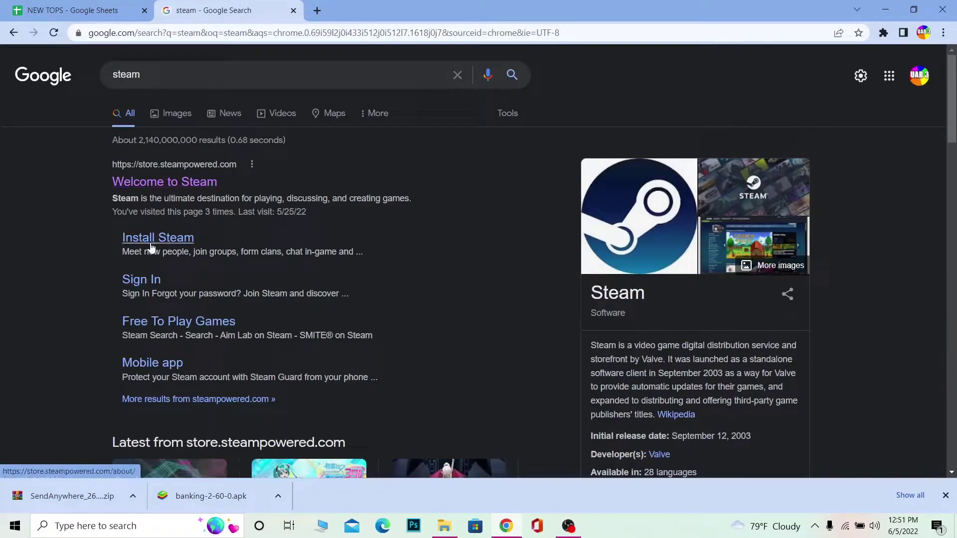
pyautogui.click(172, 185)
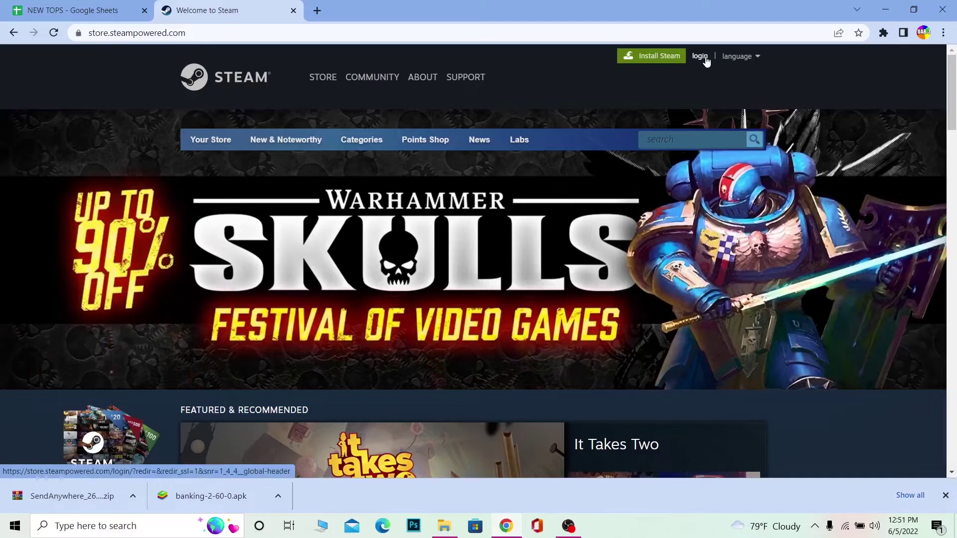
pyautogui.click(700, 57)
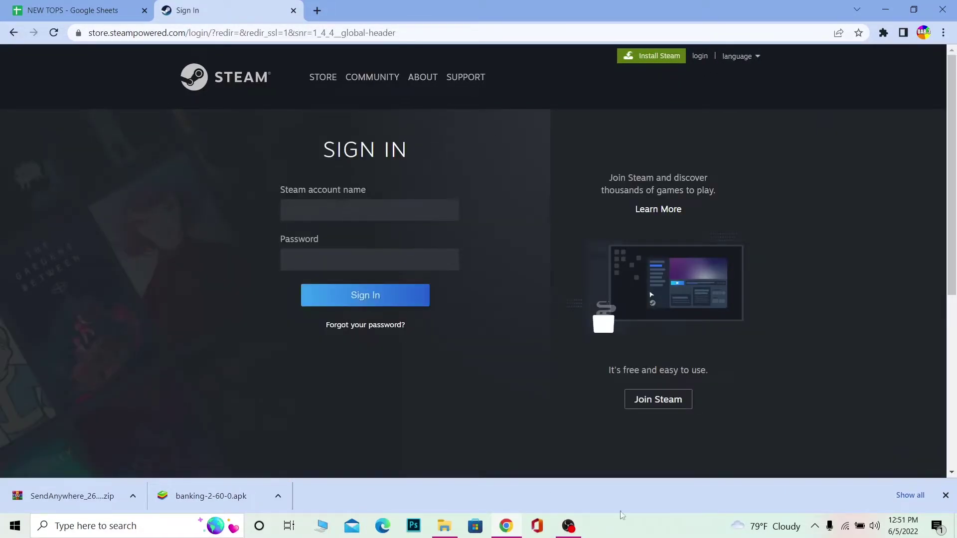
pyautogui.click(658, 400)
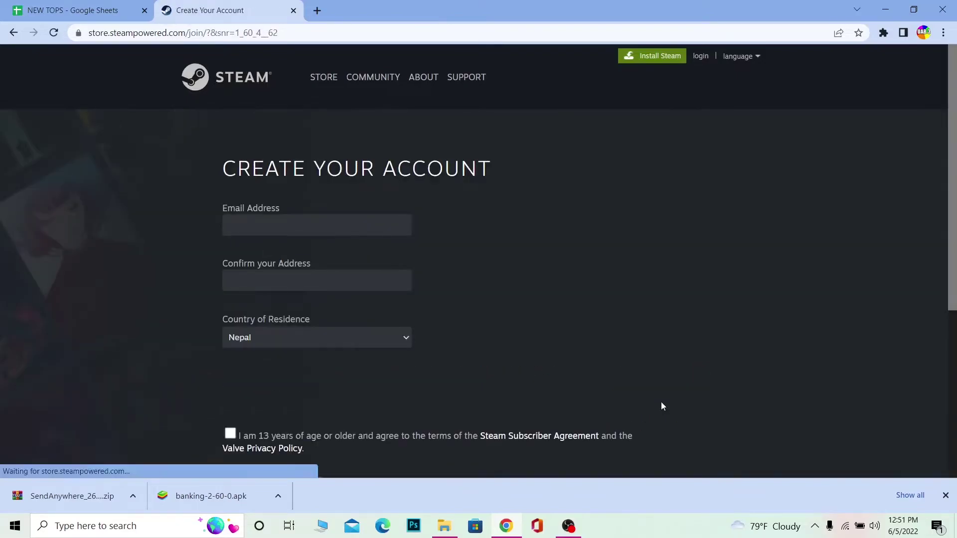
# Enter the email address in the email and confirm-email fields.
pyautogui.click(287, 217)
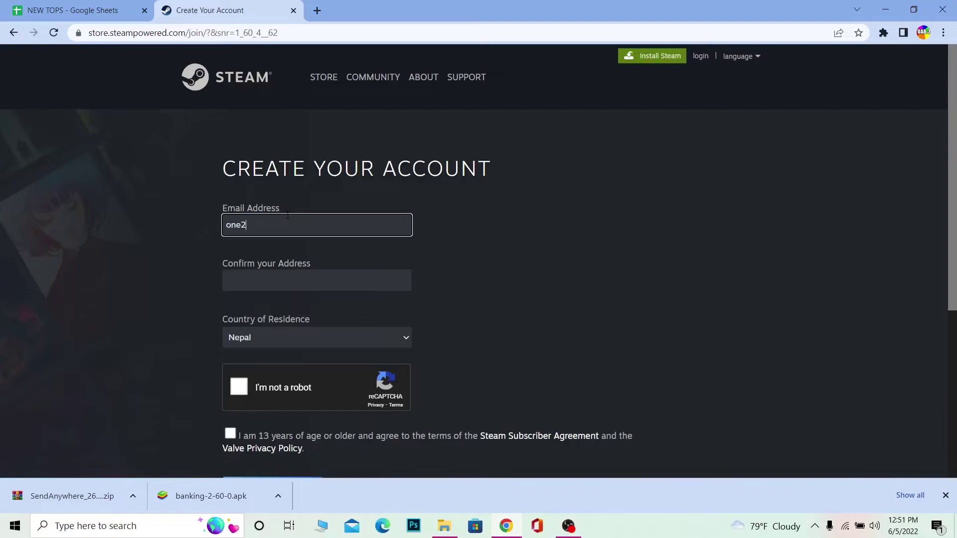
pyautogui.hotkey('ctrl', 'a')
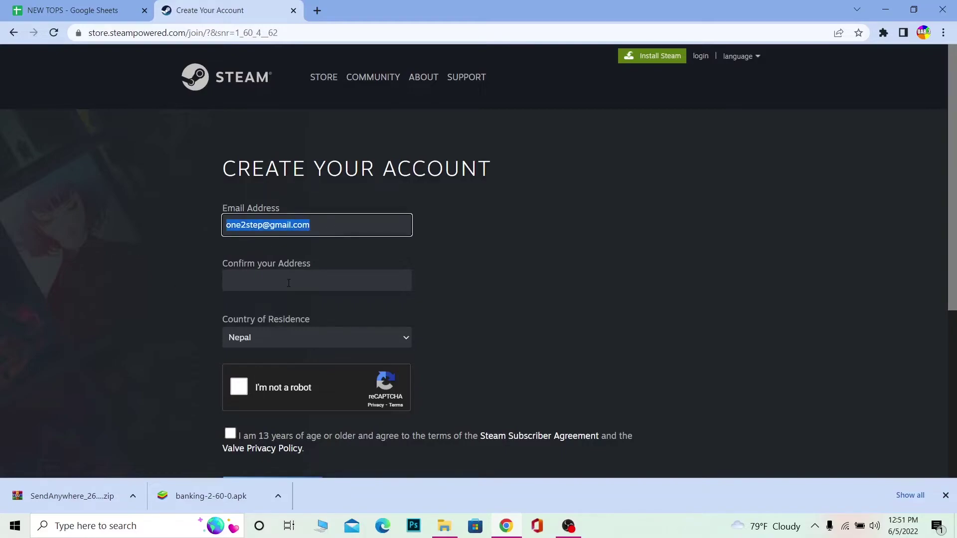
pyautogui.click(287, 283)
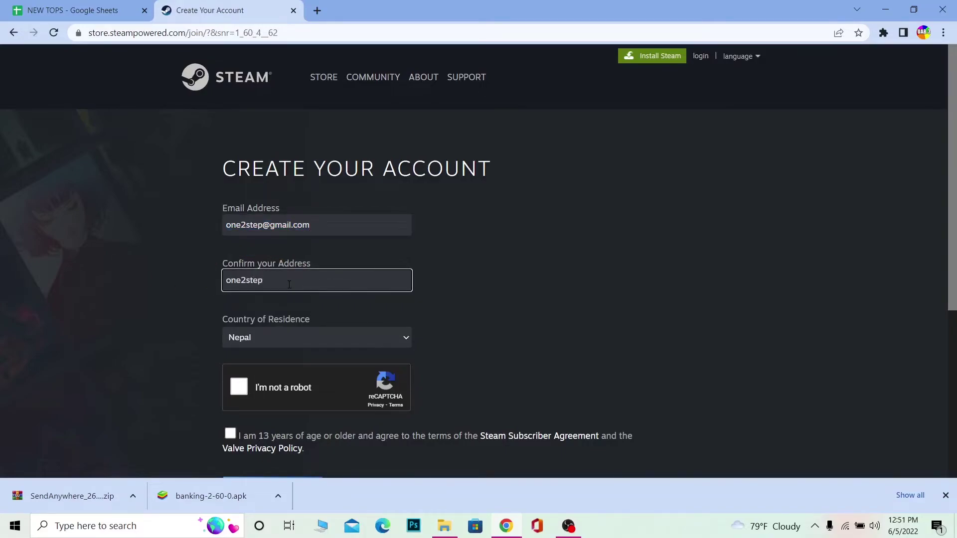
# Choose Montenegro as country, tick the captcha and terms, and submit the form.
pyautogui.click(292, 331)
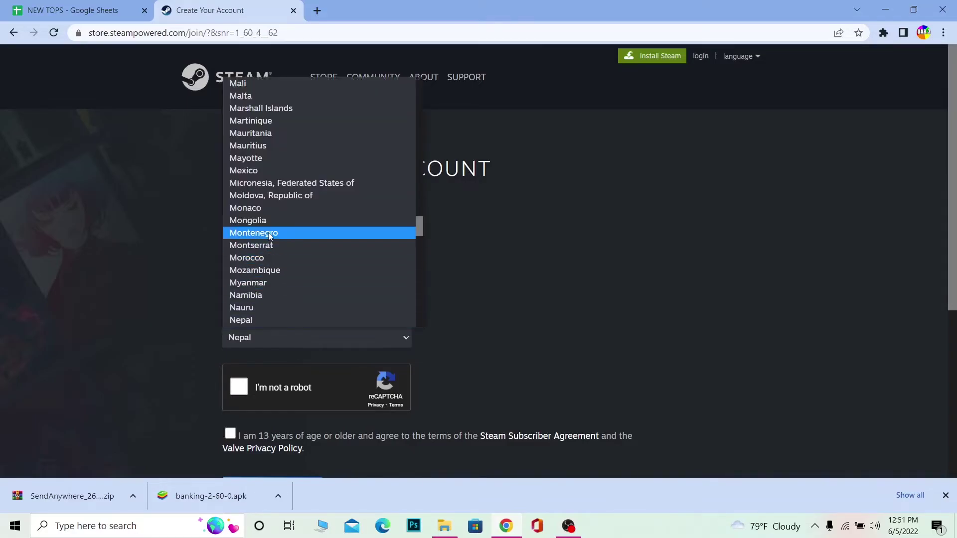
pyautogui.click(294, 233)
pyautogui.click(239, 387)
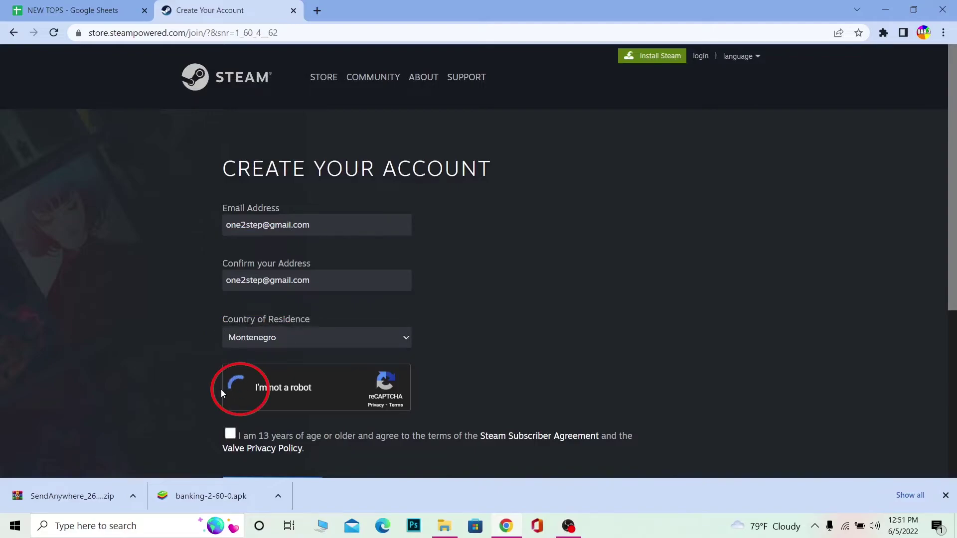
pyautogui.scroll(-1, 189, 416)
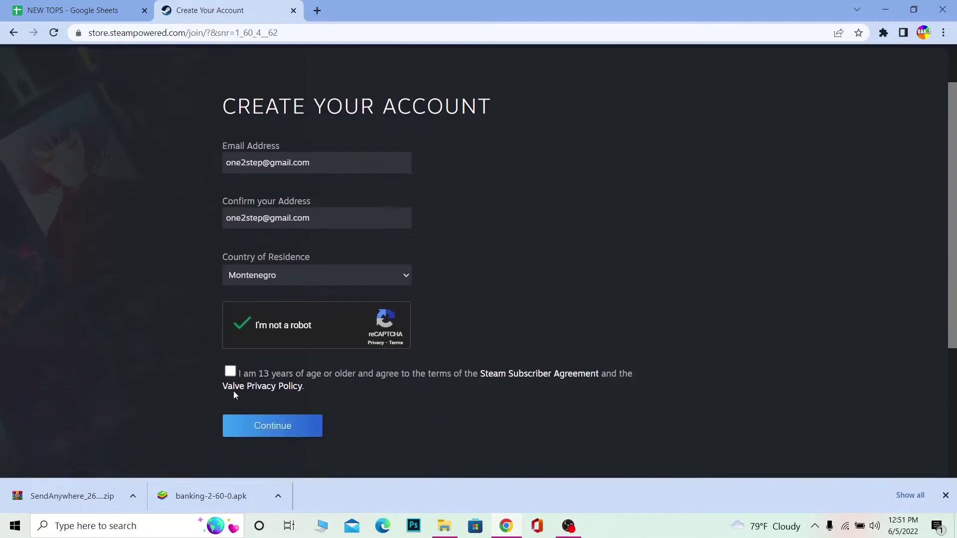
pyautogui.click(231, 372)
pyautogui.click(248, 426)
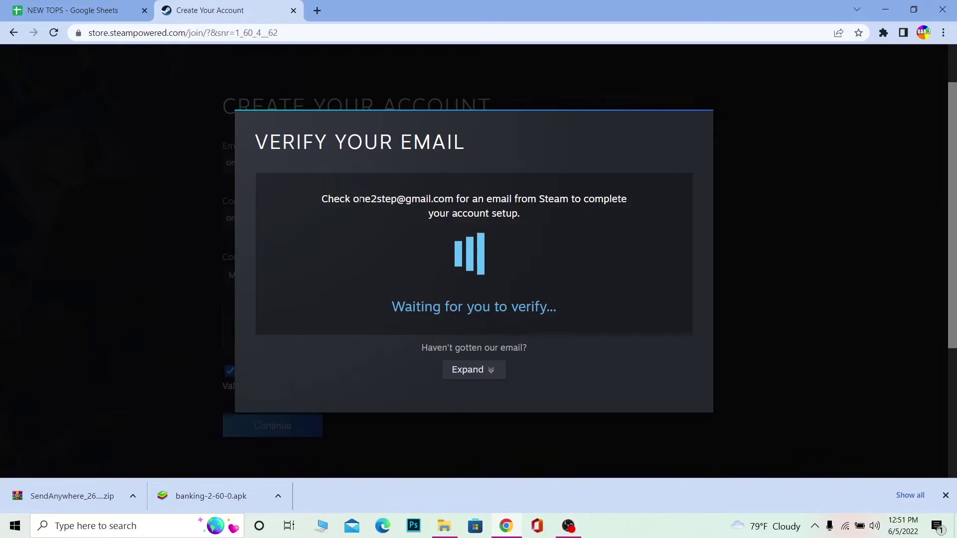
# Select, then deselect, the email address in the Verify Your Email message.
pyautogui.moveTo(353, 200); pyautogui.dragTo(454, 200)
pyautogui.moveTo(353, 199); pyautogui.dragTo(437, 186)
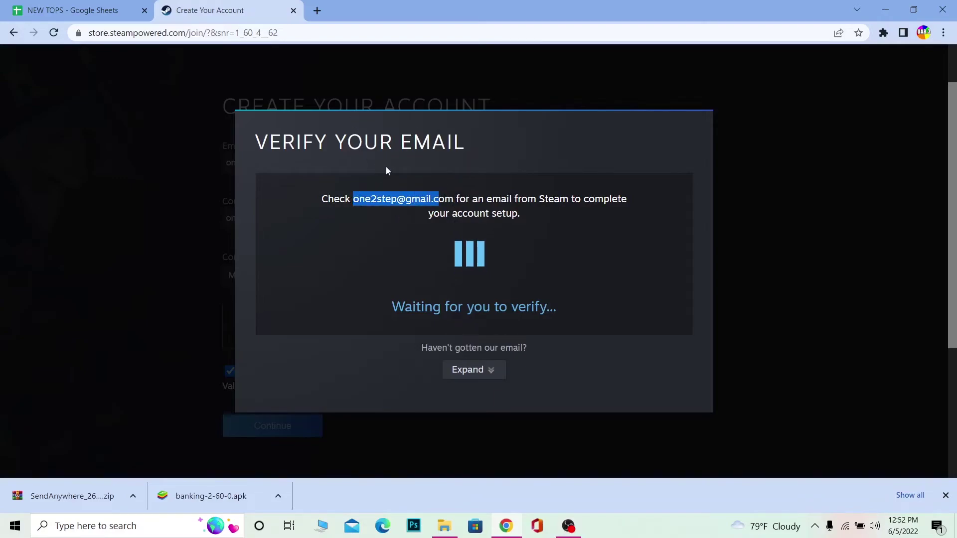
pyautogui.click(353, 199)
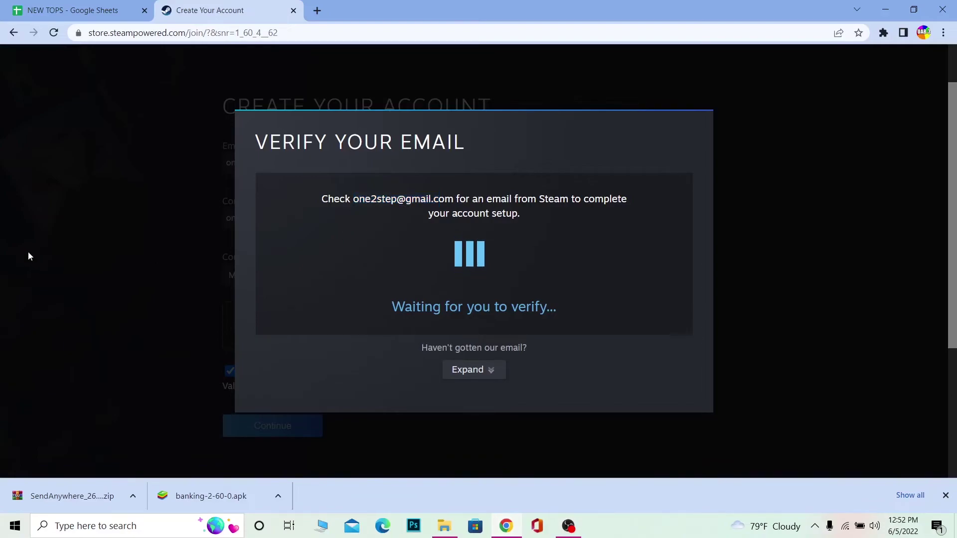